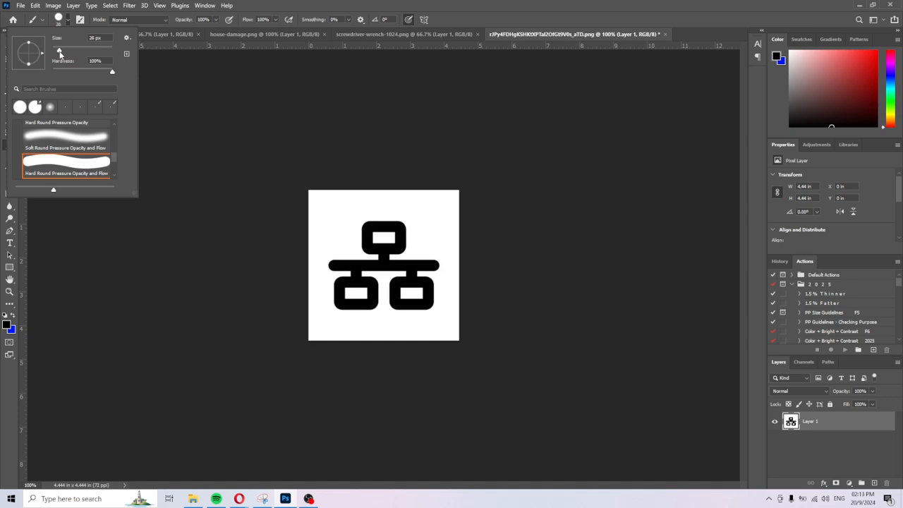
# Try painting over the network icon with the Brush, switch the foreground colour to red, and undo the strokes.
pyautogui.moveTo(411, 218)
pyautogui.mouseDown()
pyautogui.moveTo(357, 237)
pyautogui.moveTo(400, 216)
pyautogui.moveTo(410, 235)
pyautogui.moveTo(459, 231)
pyautogui.mouseUp()
pyautogui.hotkey('ctrl', 'z')
pyautogui.click(878, 51)
pyautogui.hotkey('ctrl', 'z')
pyautogui.hotkey('ctrl', 'z')
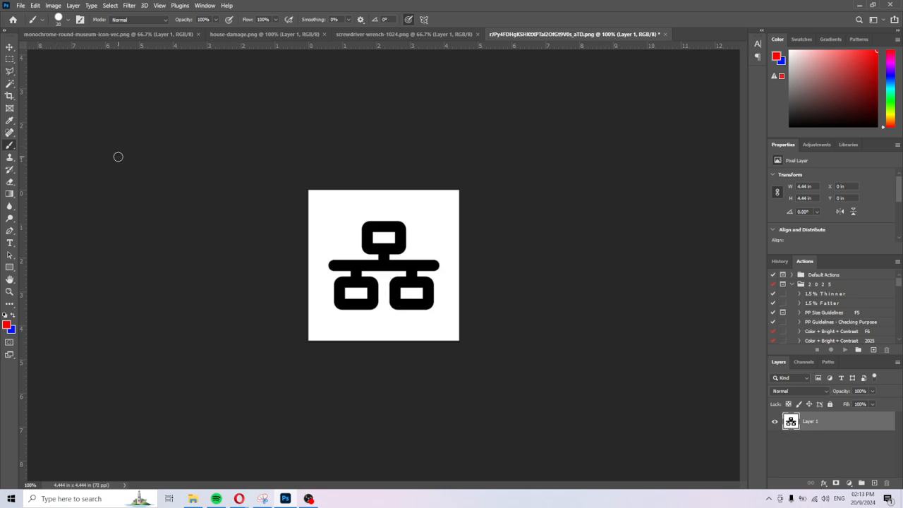
# Select the white background around the network icon with the Magic Wand and delete it.
pyautogui.click(9, 85)
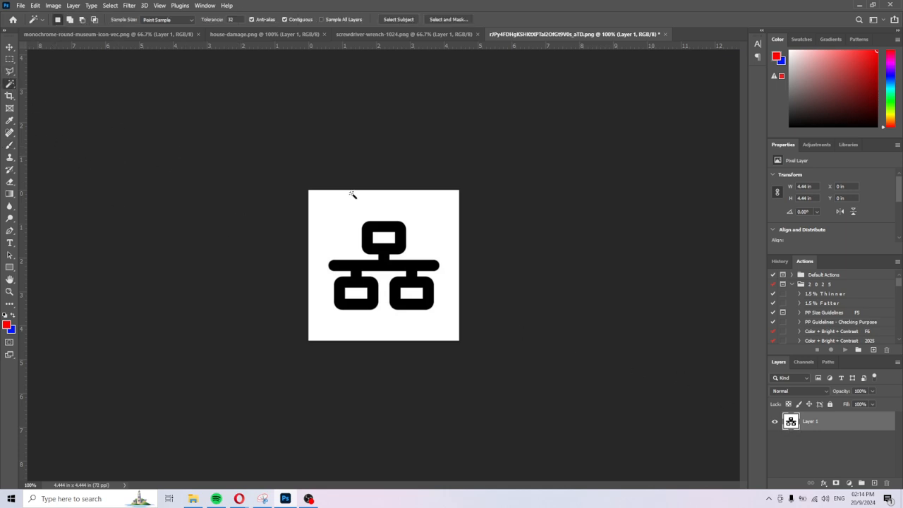
pyautogui.click(444, 226)
pyautogui.press('Delete')
# Select the white interiors of the network icon's three boxes, delete them, and clear the selection.
pyautogui.click(411, 293)
pyautogui.keyDown('shift'); pyautogui.click(355, 293); pyautogui.keyUp('shift')
pyautogui.keyDown('shift'); pyautogui.click(381, 242); pyautogui.keyUp('shift')
pyautogui.press('Delete')
pyautogui.hotkey('ctrl', 'd')
# Add a white Inner Glow to the network icon's layer with 9% choke and a size of 10 px.
pyautogui.hotkey('ctrl', '+')
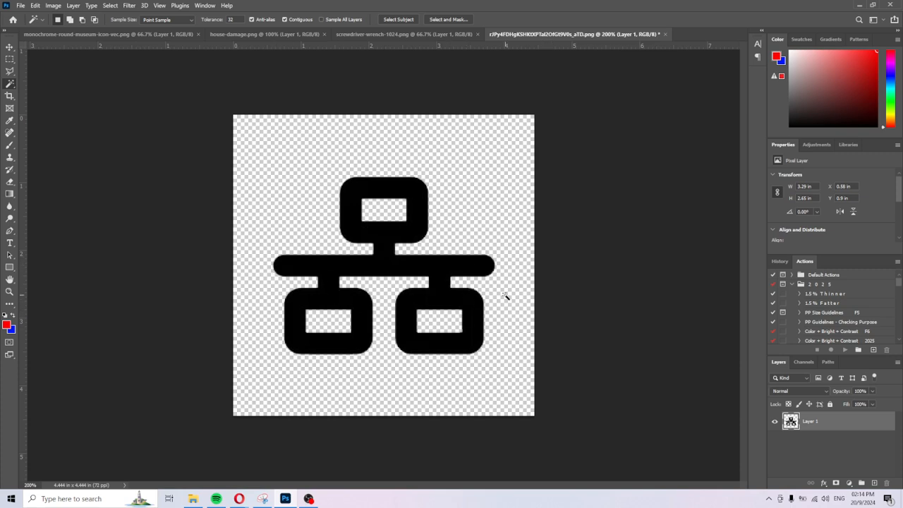
pyautogui.hotkey('ctrl', '0')
pyautogui.hotkey('ctrl', '-')
pyautogui.doubleClick(846, 423)
pyautogui.click(445, 364)
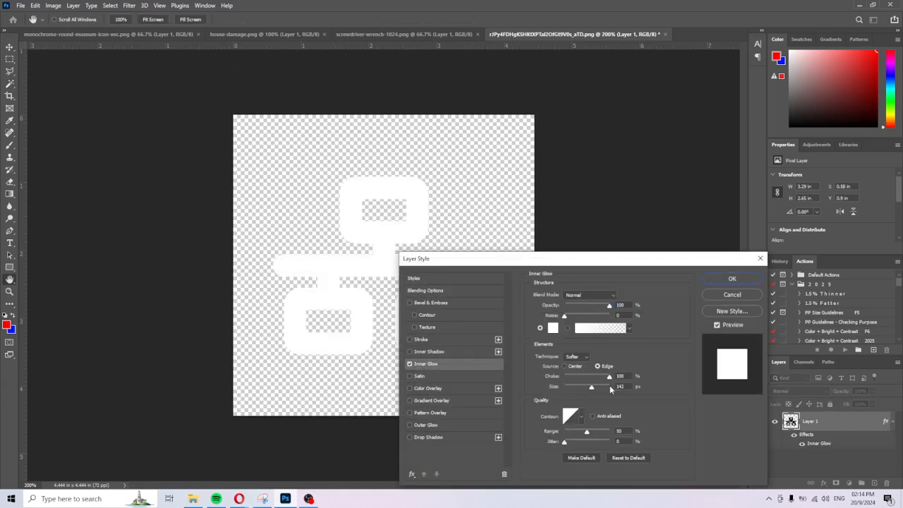
pyautogui.moveTo(573, 265); pyautogui.dragTo(654, 150)
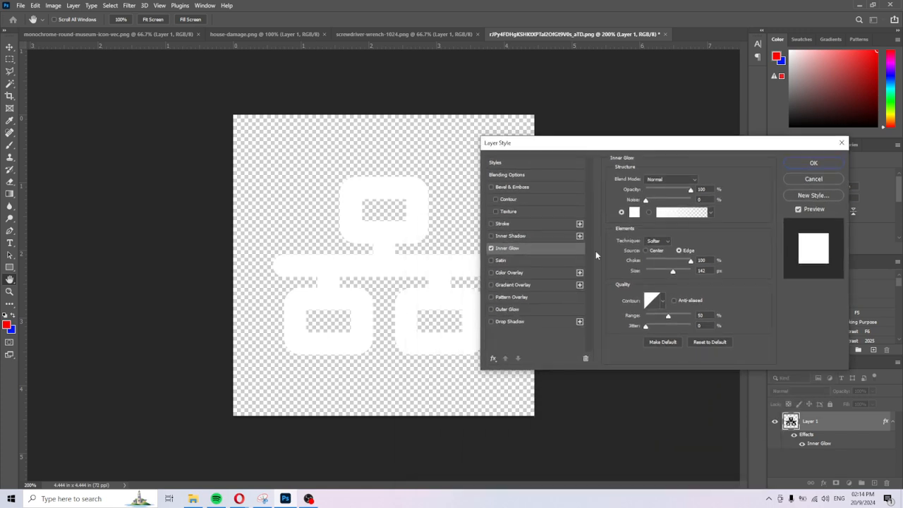
pyautogui.moveTo(691, 262); pyautogui.dragTo(650, 275)
pyautogui.moveTo(595, 143); pyautogui.dragTo(622, 141)
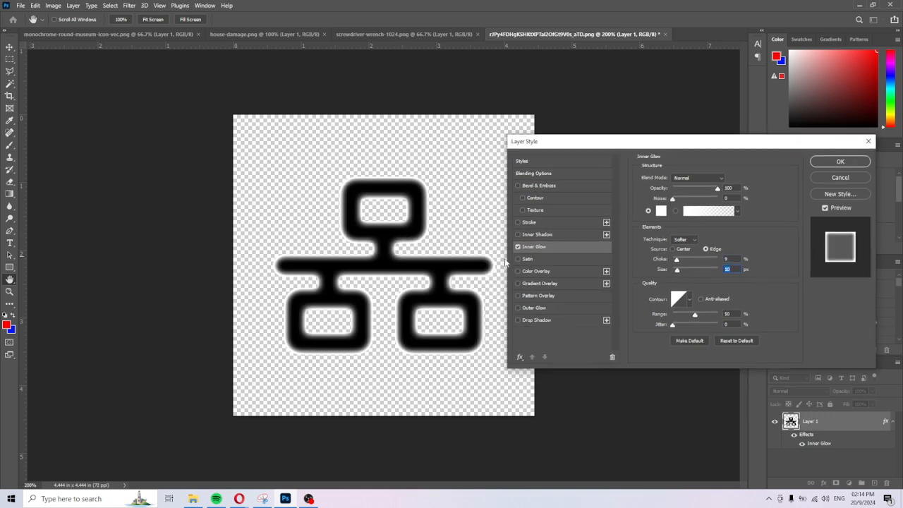
# Try a Drop Shadow and a red Outer Glow at 100% opacity on the network icon, and turn both off.
pyautogui.click(547, 320)
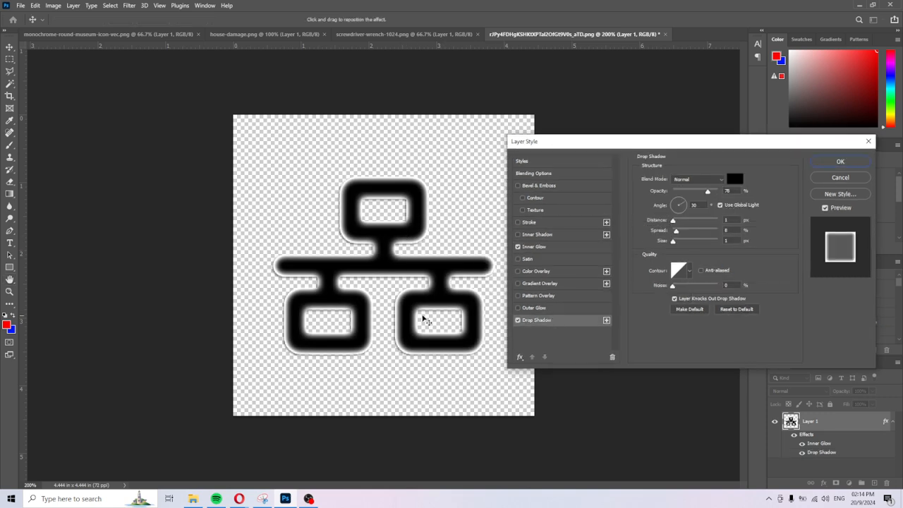
pyautogui.click(518, 320)
pyautogui.click(534, 308)
pyautogui.moveTo(675, 251)
pyautogui.mouseDown()
pyautogui.moveTo(697, 250)
pyautogui.moveTo(669, 253)
pyautogui.moveTo(678, 263)
pyautogui.mouseUp()
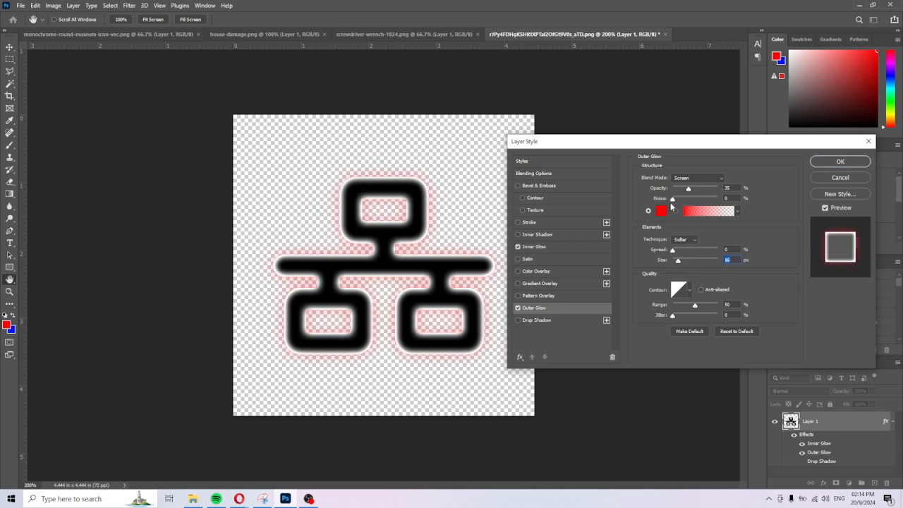
pyautogui.moveTo(689, 190); pyautogui.dragTo(754, 189)
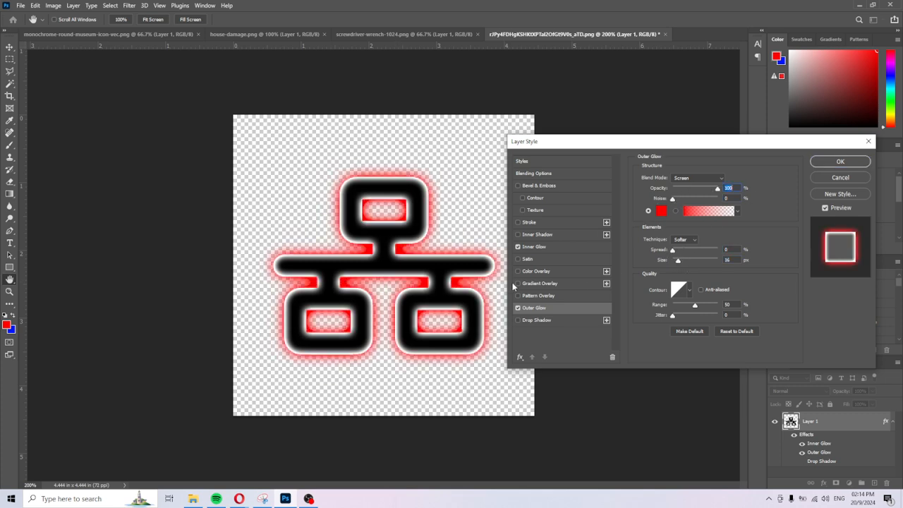
pyautogui.moveTo(679, 264)
pyautogui.mouseDown()
pyautogui.moveTo(702, 264)
pyautogui.moveTo(674, 260)
pyautogui.mouseUp()
pyautogui.click(518, 308)
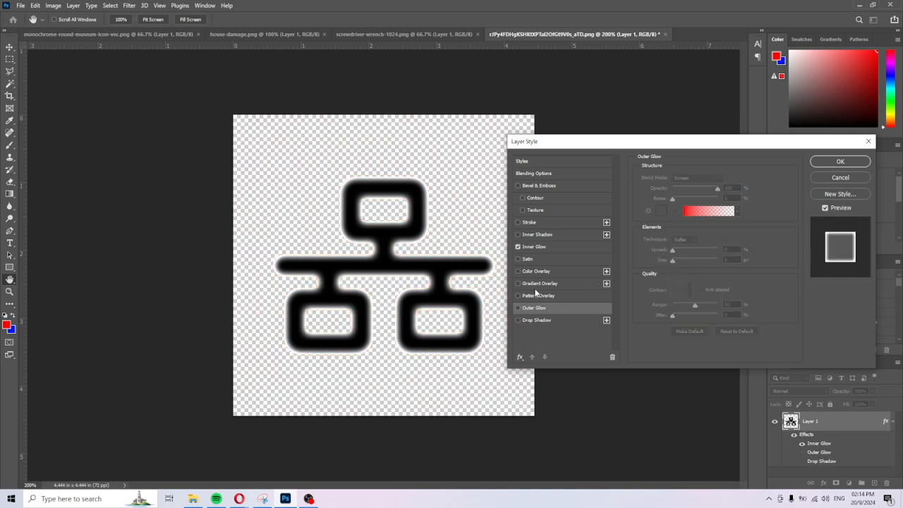
# Try red (ff0000) as the network icon's Inner Glow colour and cancel the colour change.
pyautogui.click(559, 247)
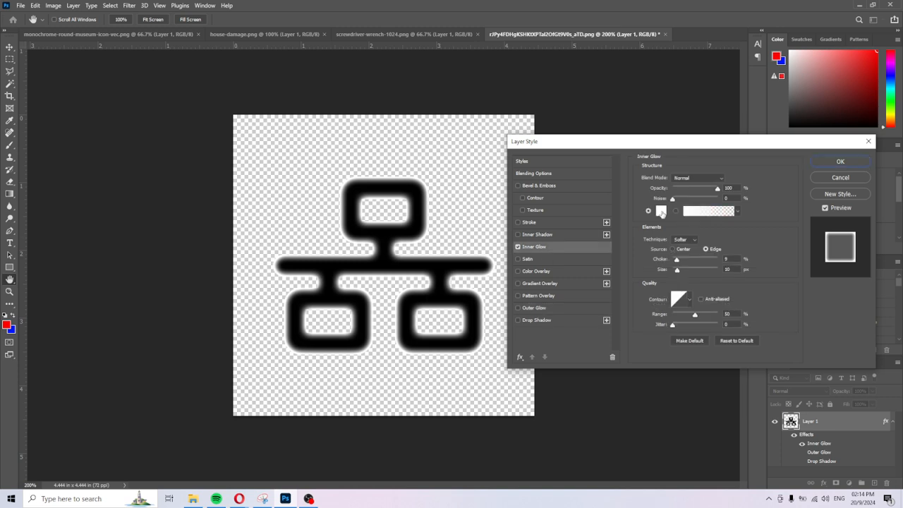
pyautogui.click(661, 211)
pyautogui.write('ff0000')
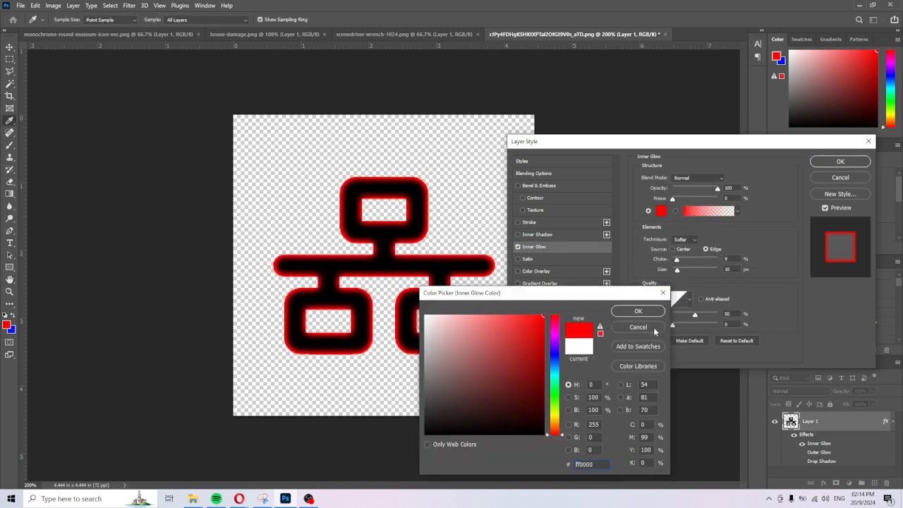
pyautogui.click(655, 329)
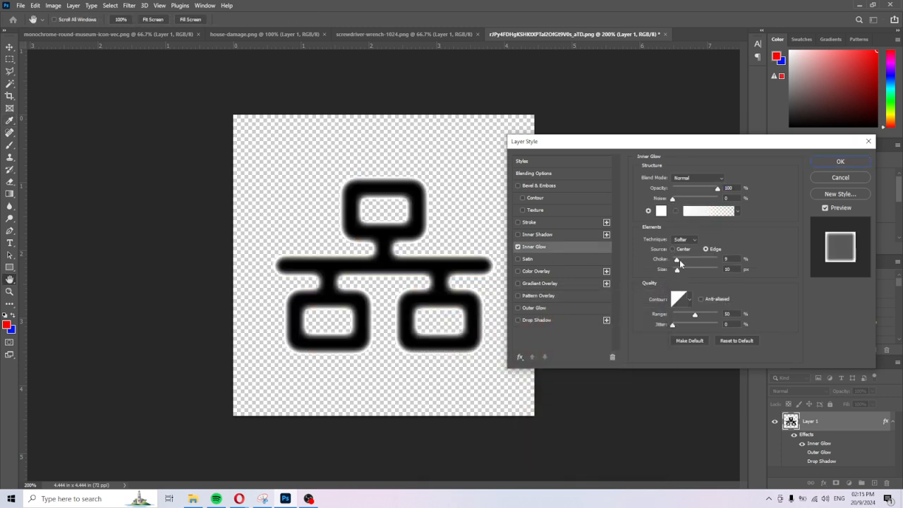
# Set the Inner Glow size to 224 px, preview red, blue and green glow colours, and apply the style with white (ffffff).
pyautogui.moveTo(679, 272); pyautogui.dragTo(713, 271)
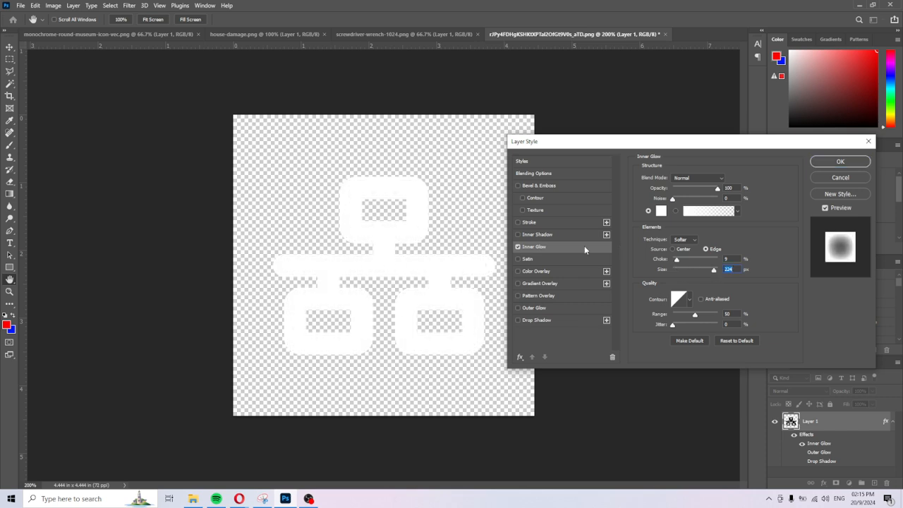
pyautogui.click(661, 211)
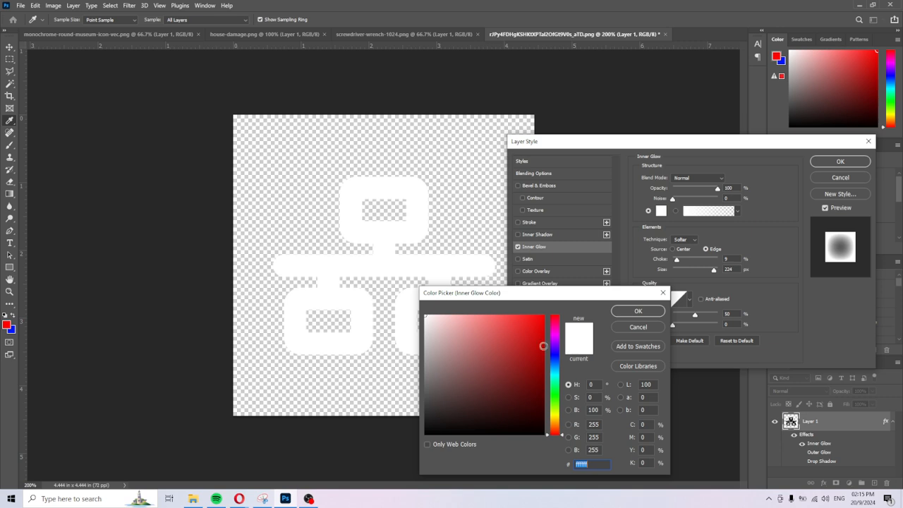
pyautogui.write('ff0000')
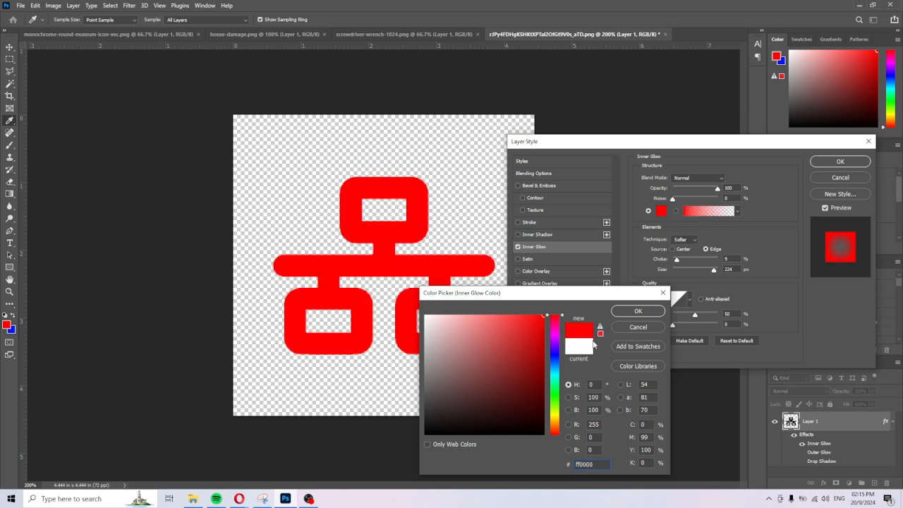
pyautogui.click(558, 356)
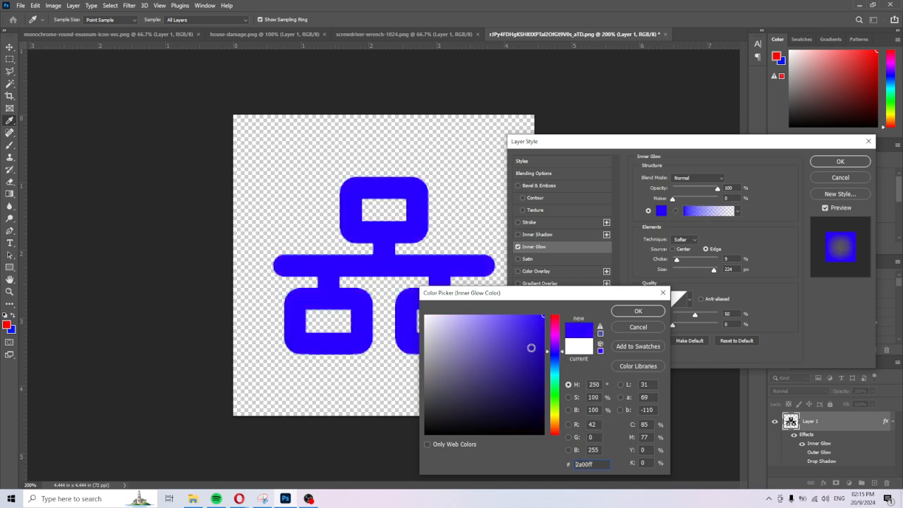
pyautogui.click(557, 375)
pyautogui.click(559, 407)
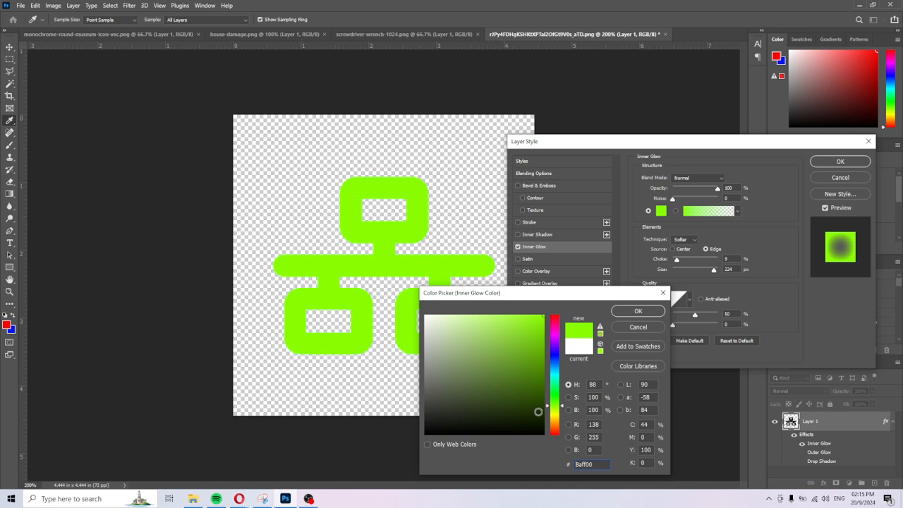
pyautogui.click(560, 433)
pyautogui.write('ffffff')
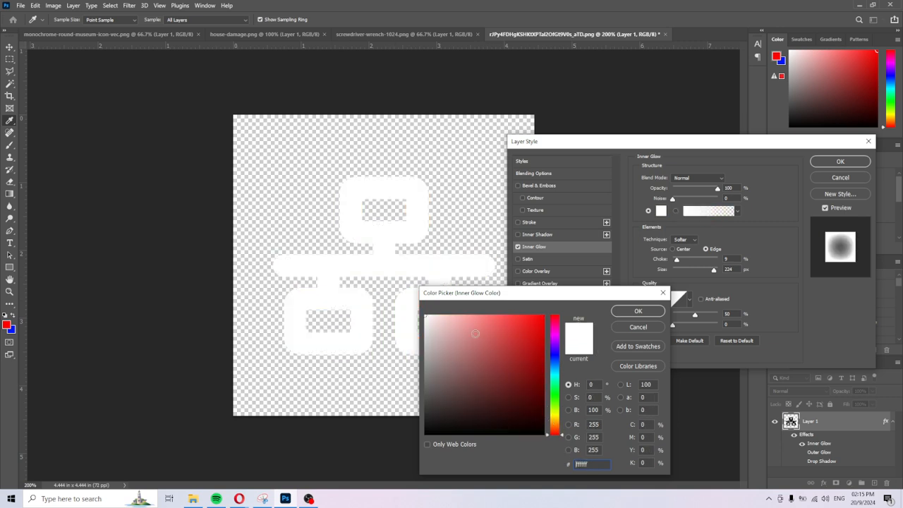
pyautogui.click(557, 373)
pyautogui.click(543, 316)
pyautogui.hotkey('ctrl', 'z')
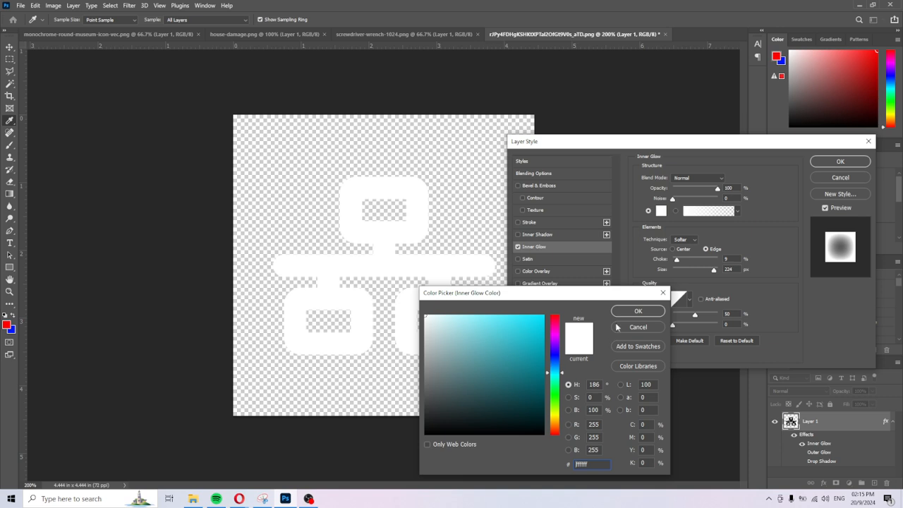
pyautogui.click(638, 311)
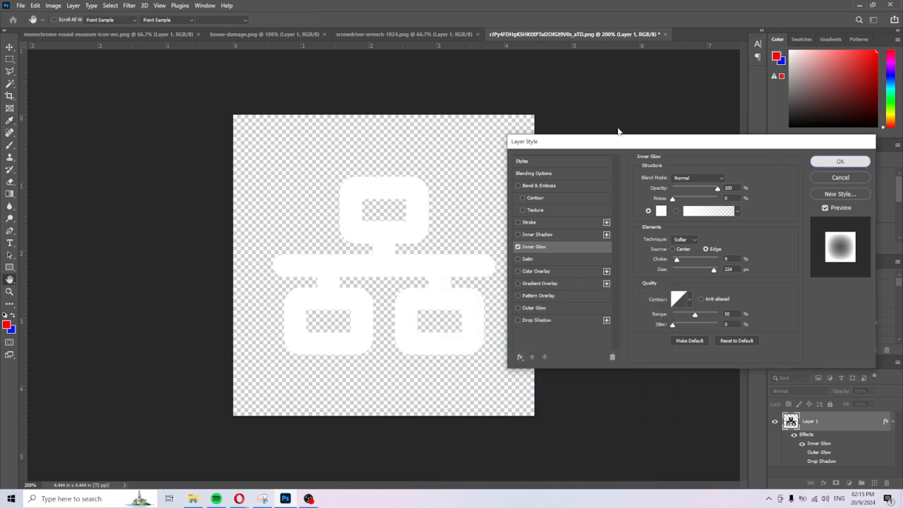
pyautogui.press('Return')
# Switch to screwdriver-wrench-1024.png and check with the Magic Wand whether the areas around the tools are transparent.
pyautogui.click(426, 36)
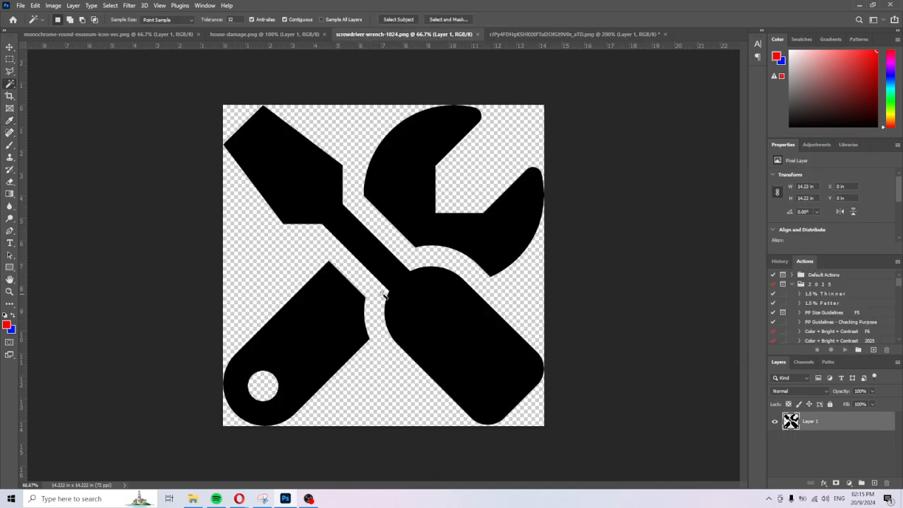
pyautogui.click(383, 167)
pyautogui.press('Delete')
pyautogui.click(495, 168)
pyautogui.click(529, 301)
pyautogui.hotkey('ctrl', 'd')
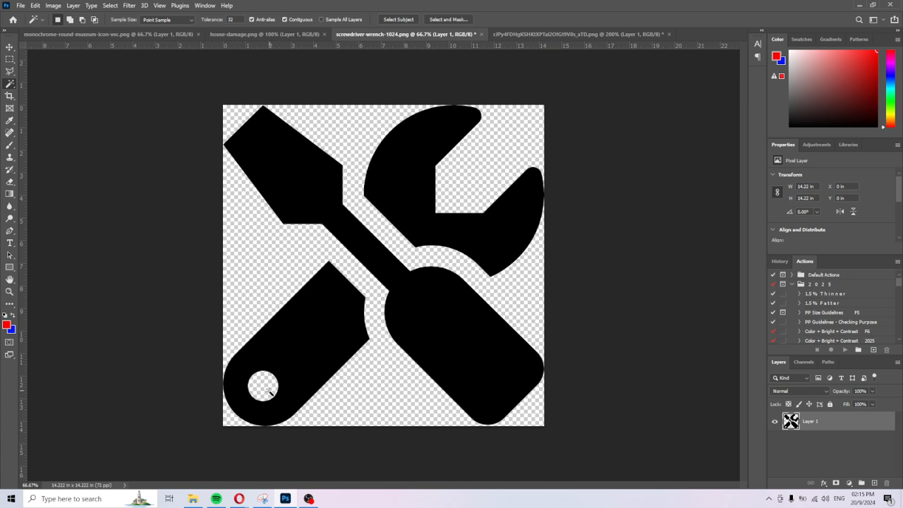
pyautogui.click(379, 316)
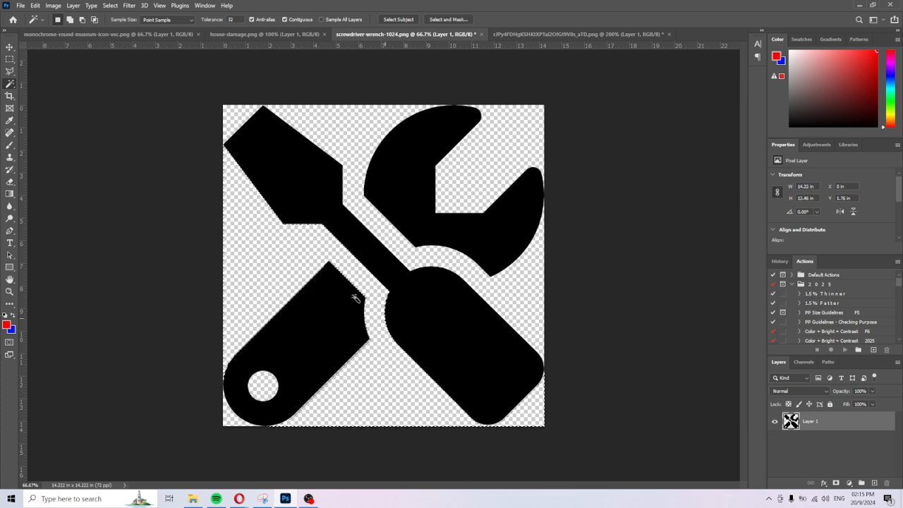
pyautogui.click(246, 122)
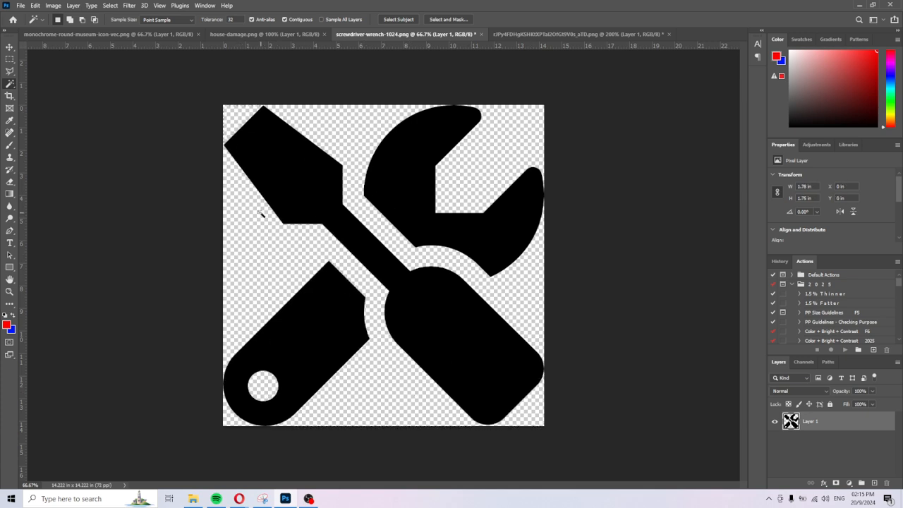
pyautogui.click(414, 283)
# Apply a white Inner Glow to the screwdriver and wrench layer with 100% choke and 250 px size, and clear the selection.
pyautogui.doubleClick(868, 428)
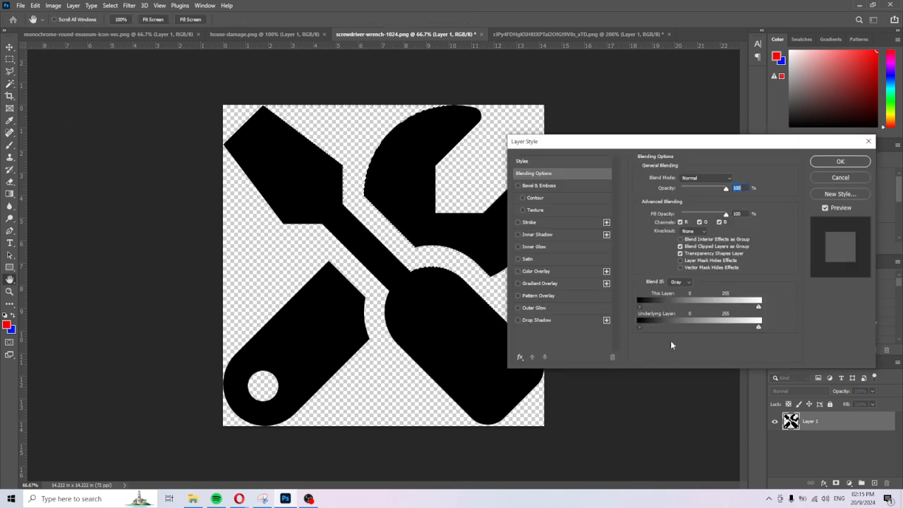
pyautogui.click(559, 247)
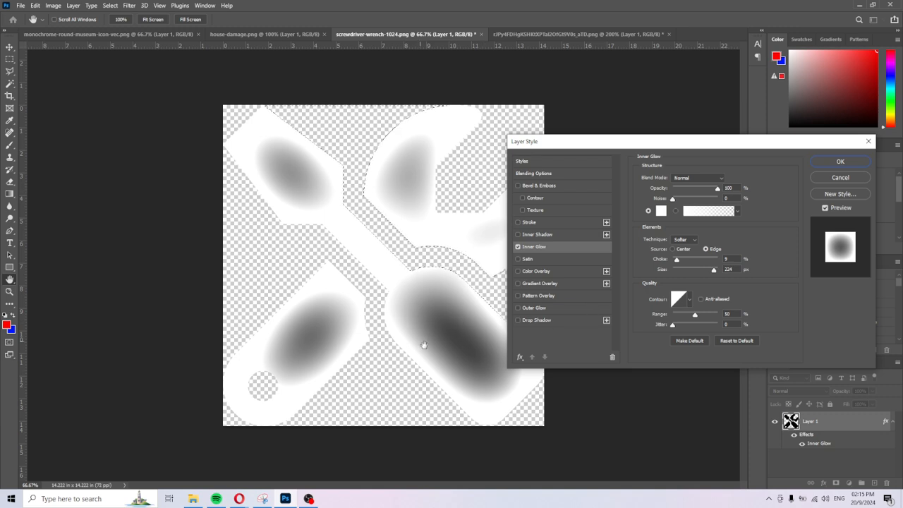
pyautogui.moveTo(683, 263); pyautogui.dragTo(724, 262)
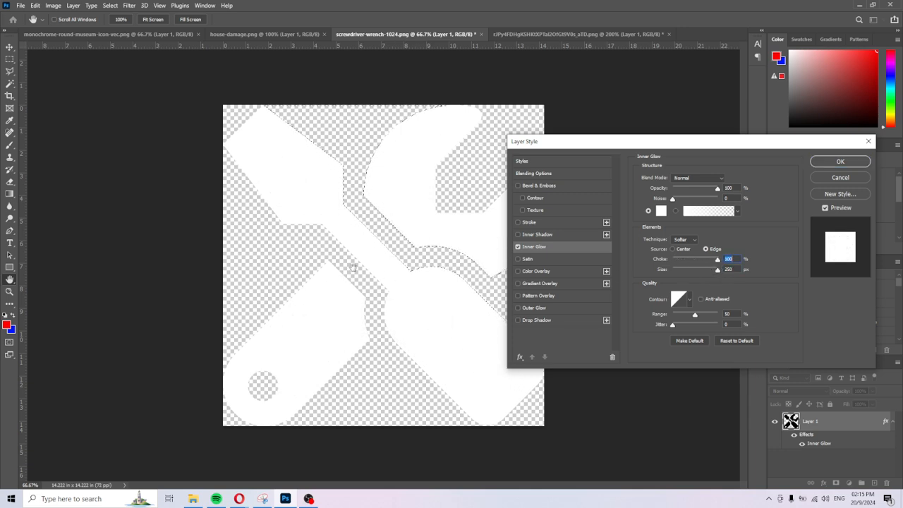
pyautogui.click(840, 162)
pyautogui.hotkey('ctrl', 'd')
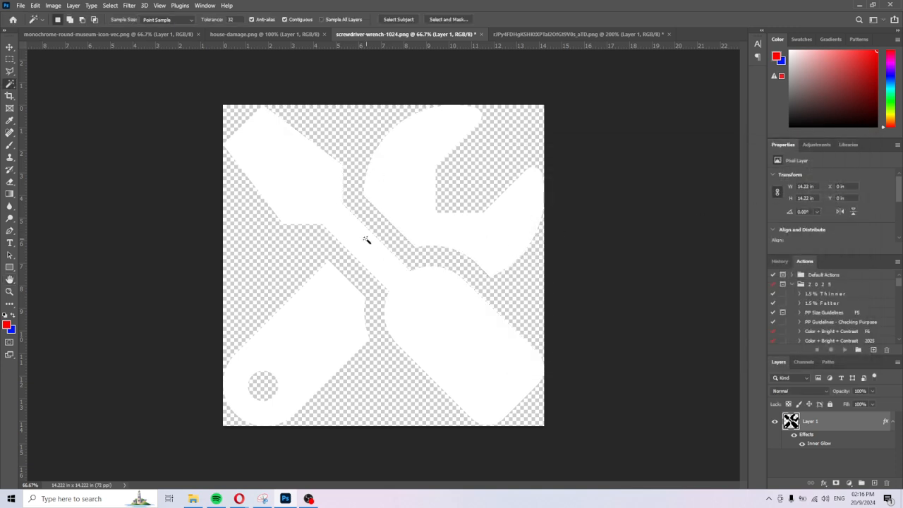
# Return to the network icon image and set its Inner Glow choke to 63%.
pyautogui.click(513, 38)
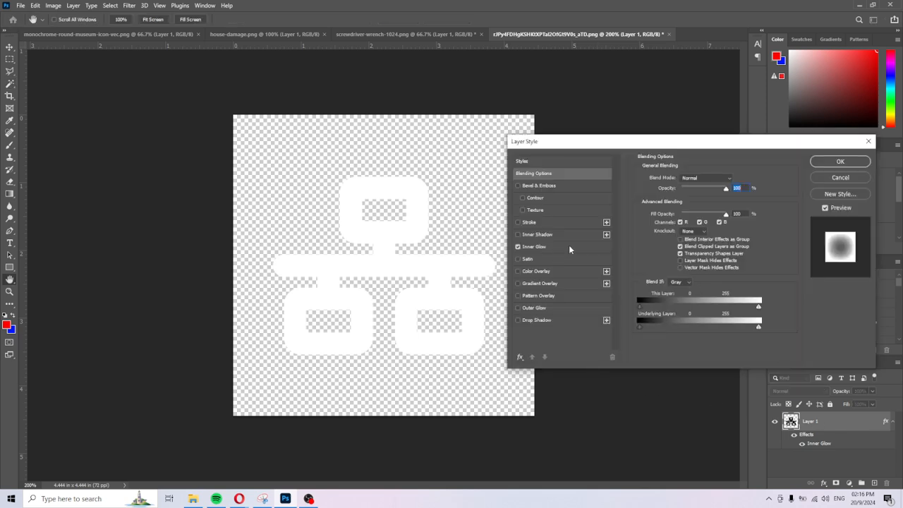
pyautogui.click(570, 248)
pyautogui.moveTo(682, 259); pyautogui.dragTo(700, 259)
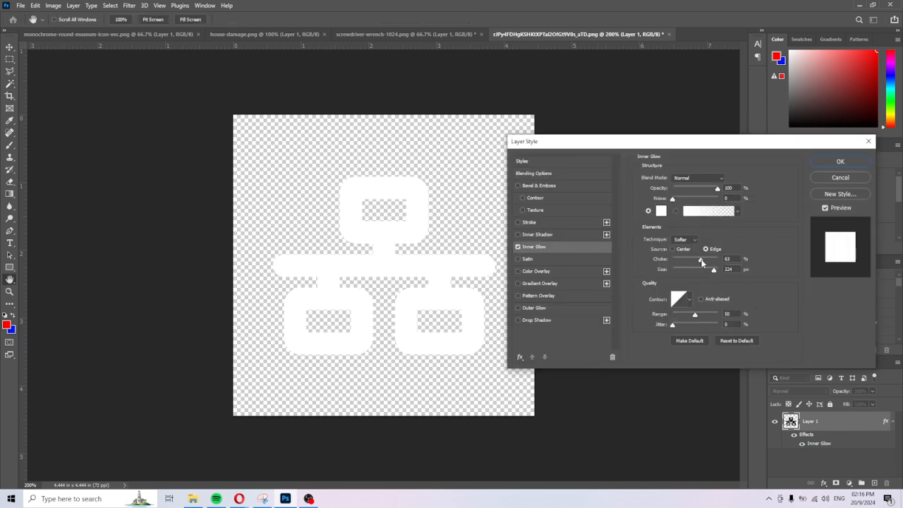
pyautogui.click(841, 161)
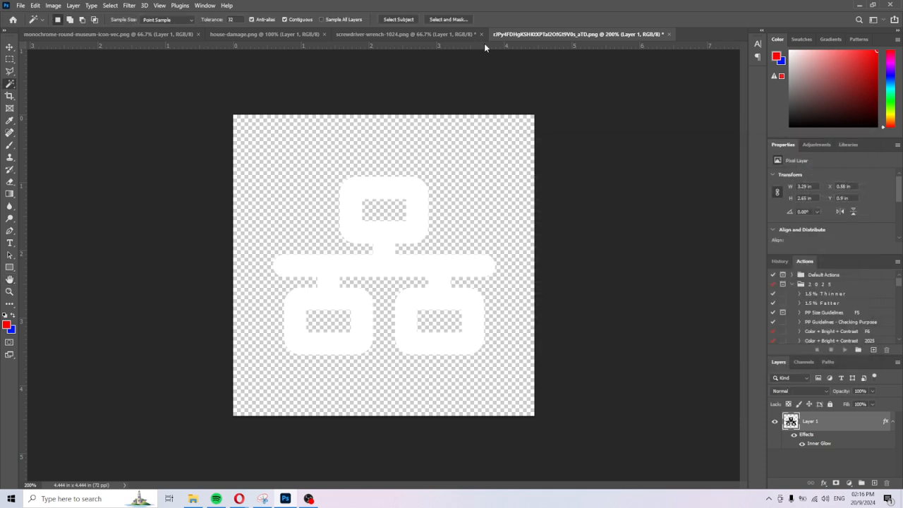
# Switch to house-damage.png and add a white Inner Glow with 66% choke and 224 px size to the house layer.
pyautogui.click(436, 36)
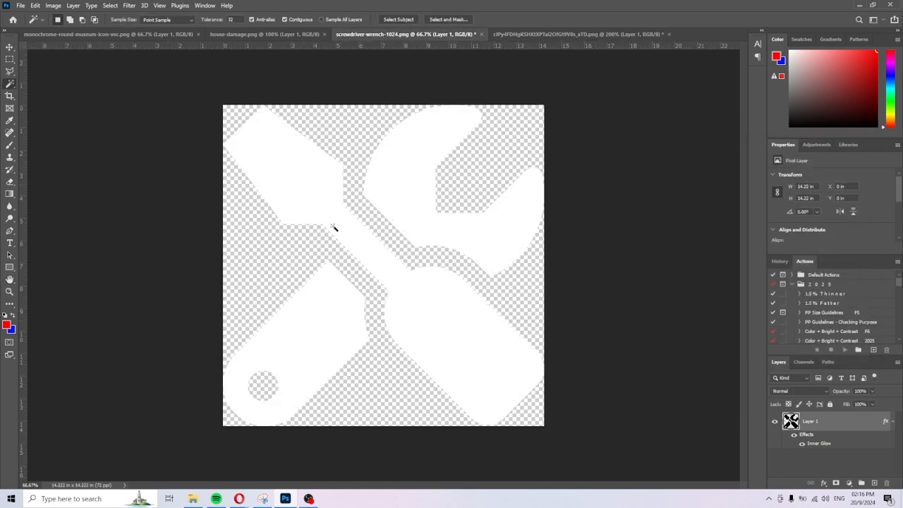
pyautogui.click(294, 36)
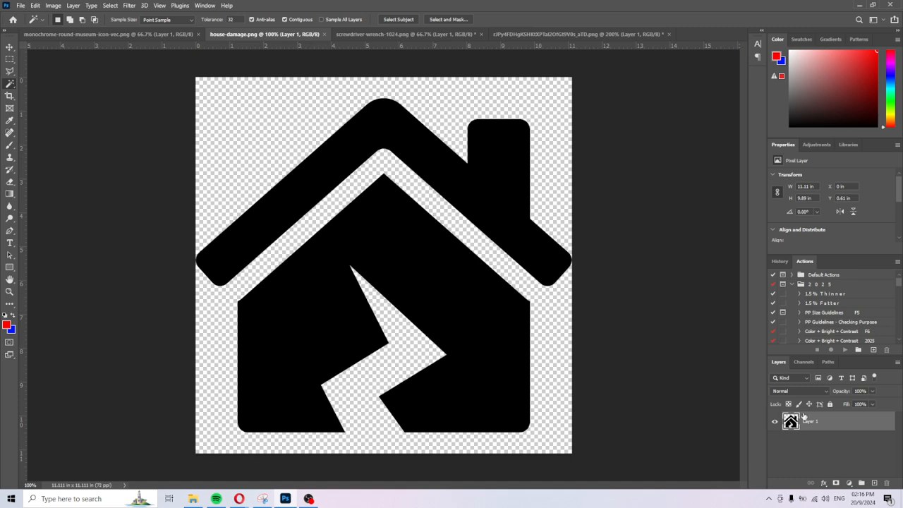
pyautogui.doubleClick(856, 425)
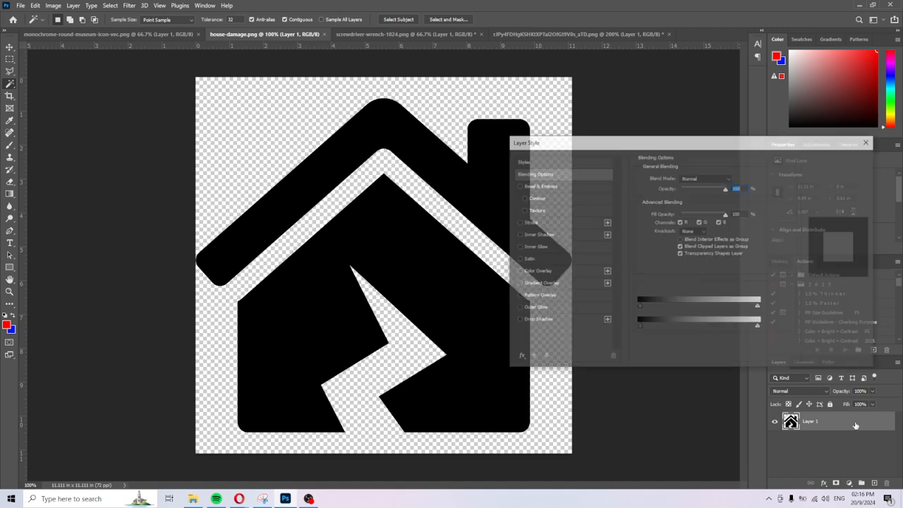
pyautogui.click(555, 247)
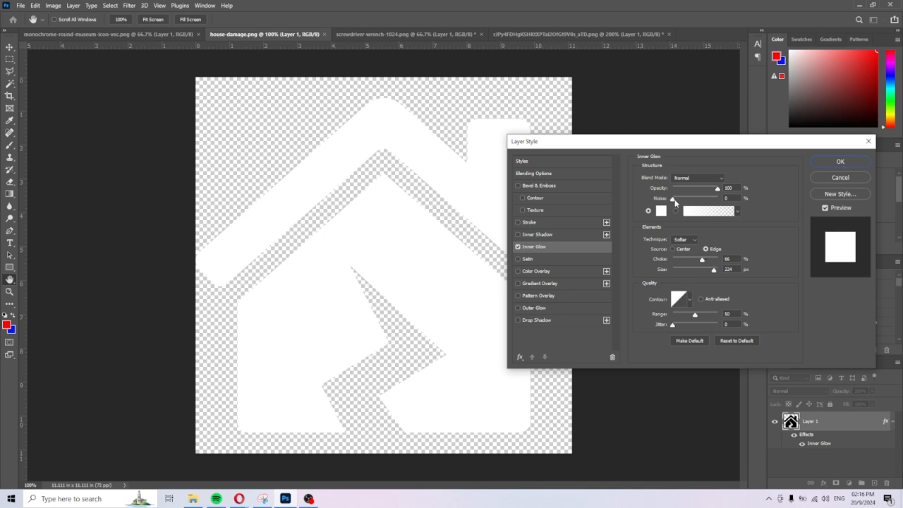
# Preview the Inner Glow noise at 100%, set it back to 0%, and apply the layer style.
pyautogui.moveTo(717, 204); pyautogui.dragTo(744, 213)
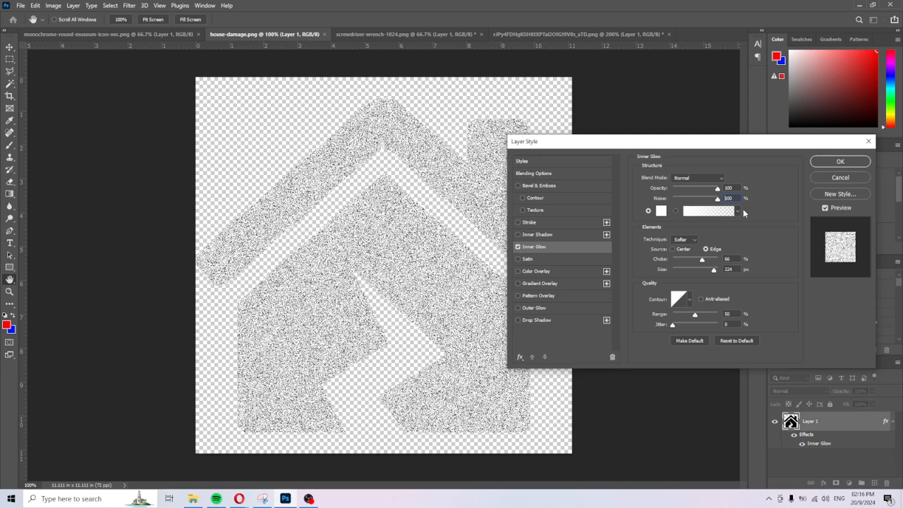
pyautogui.write('0')
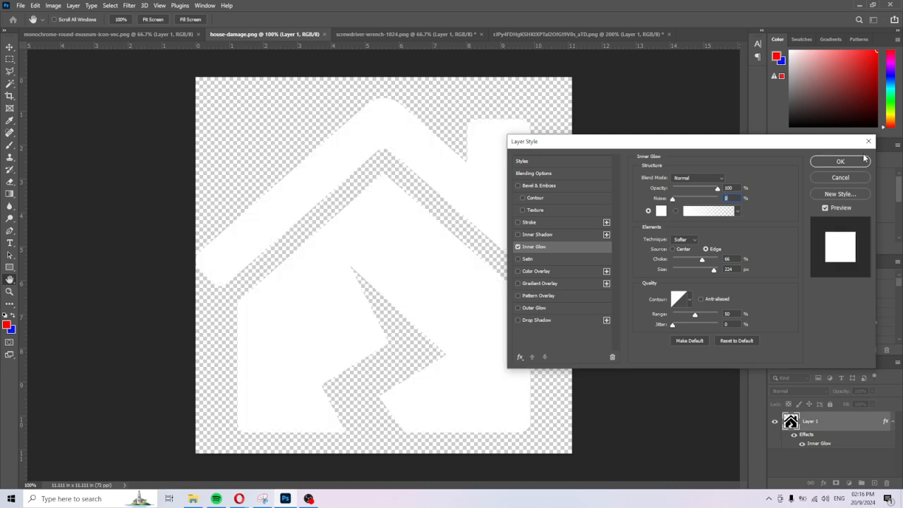
pyautogui.click(840, 161)
# Switch to monochrome-round-museum-icon-vec.png and delete the white background and the black VectorStock footer strip with the Magic Wand.
pyautogui.click(128, 34)
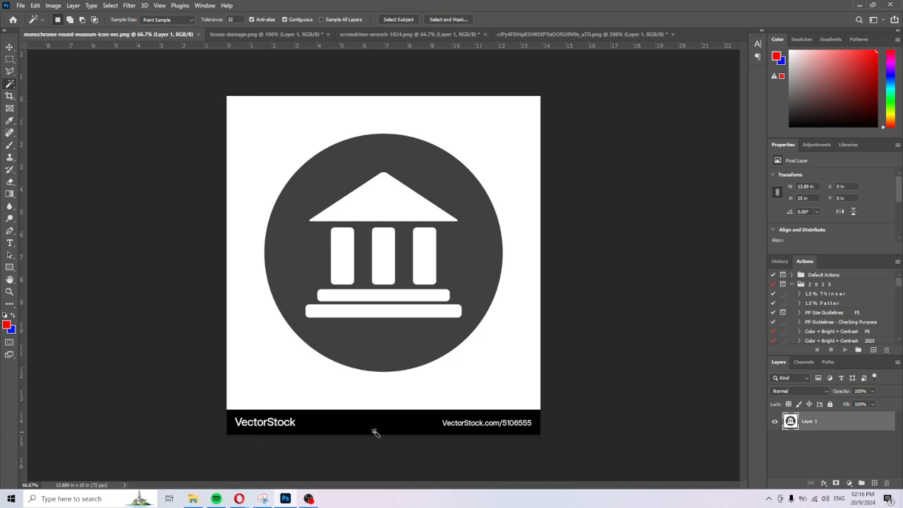
pyautogui.click(515, 393)
pyautogui.press('Delete')
pyautogui.click(452, 419)
pyautogui.press('Delete')
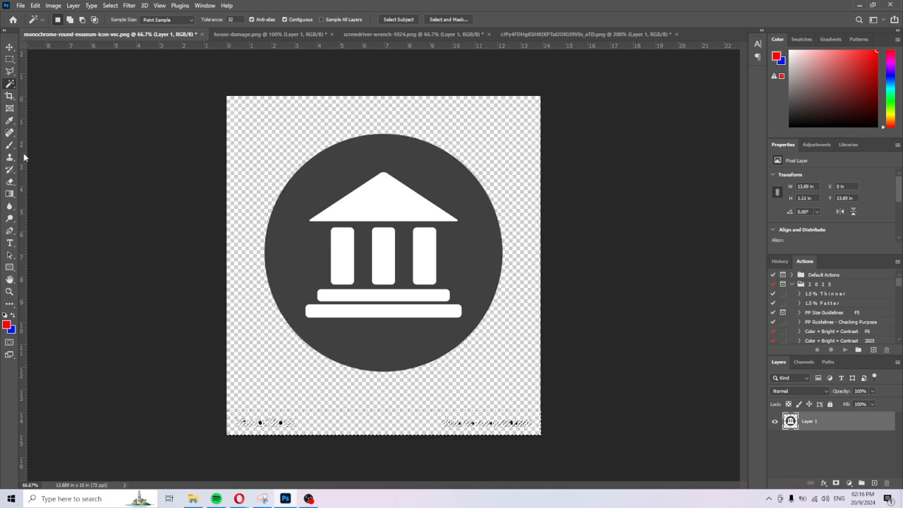
# Lasso the leftover text specks along the bottom of the museum image, delete them, and clear the selection.
pyautogui.click(9, 72)
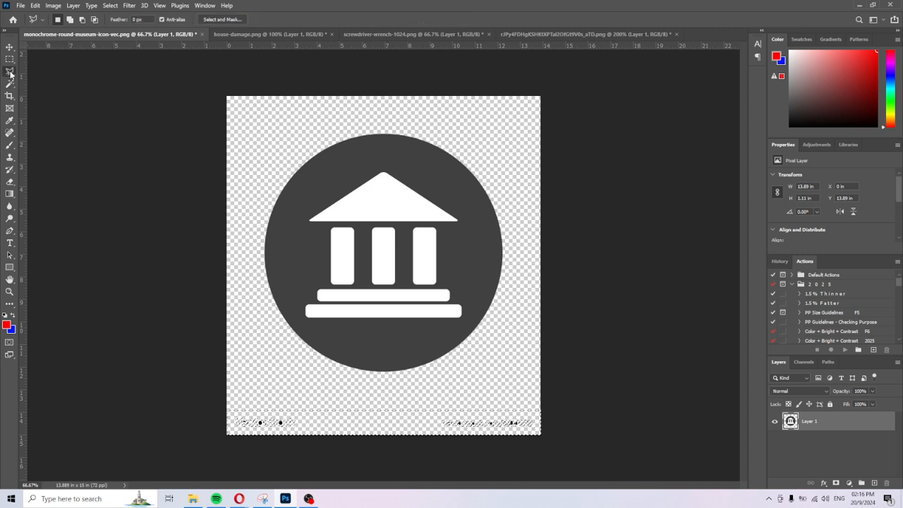
pyautogui.hotkey('ctrl', 'd')
pyautogui.click(496, 427)
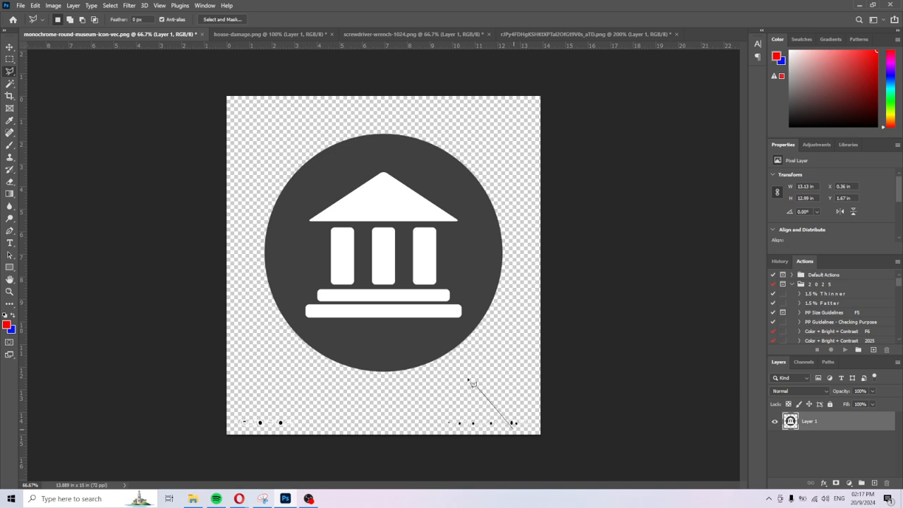
pyautogui.doubleClick(556, 427)
pyautogui.click(425, 185)
pyautogui.click(580, 404)
pyautogui.click(192, 381)
pyautogui.click(179, 450)
pyautogui.doubleClick(599, 461)
pyautogui.press('Delete')
pyautogui.hotkey('ctrl', 'd')
# Delete the dark grey circle around the museum icon with the Magic Wand and clear the selection.
pyautogui.click(10, 83)
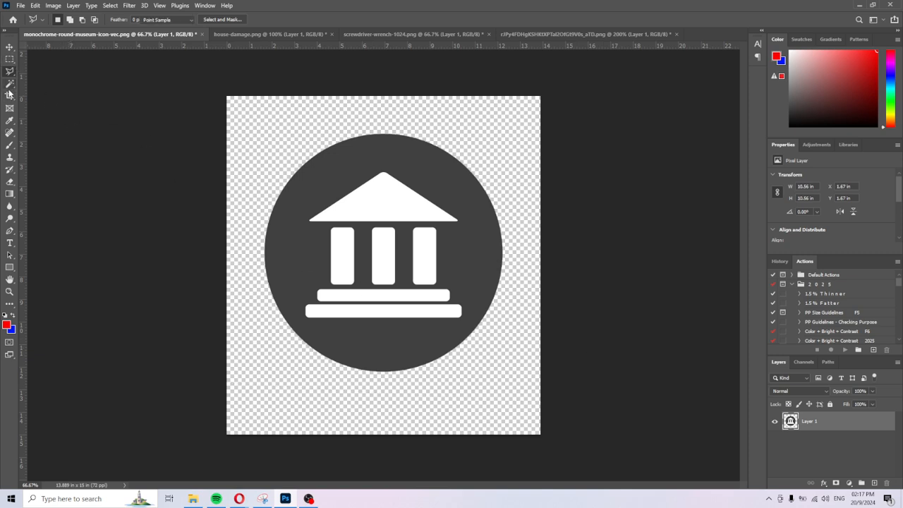
pyautogui.click(466, 209)
pyautogui.press('Delete')
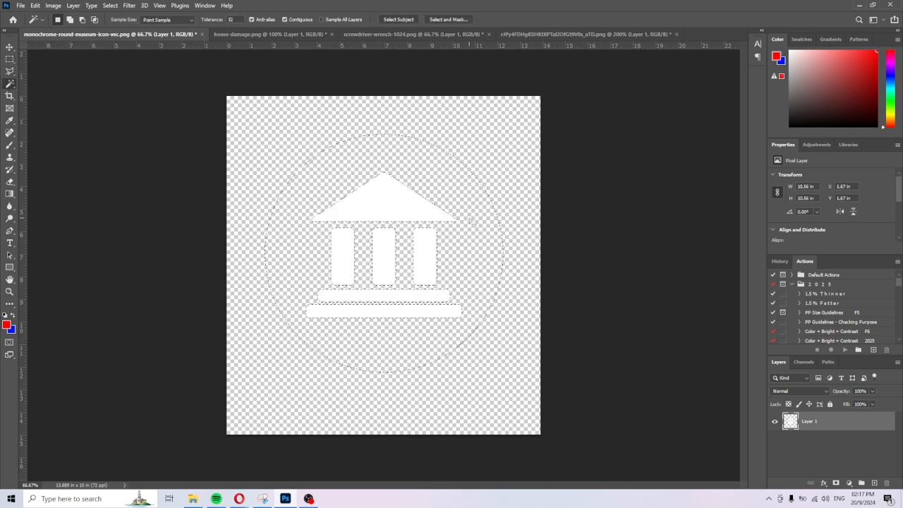
pyautogui.hotkey('ctrl', 'd')
pyautogui.hotkey('ctrl', 'z')
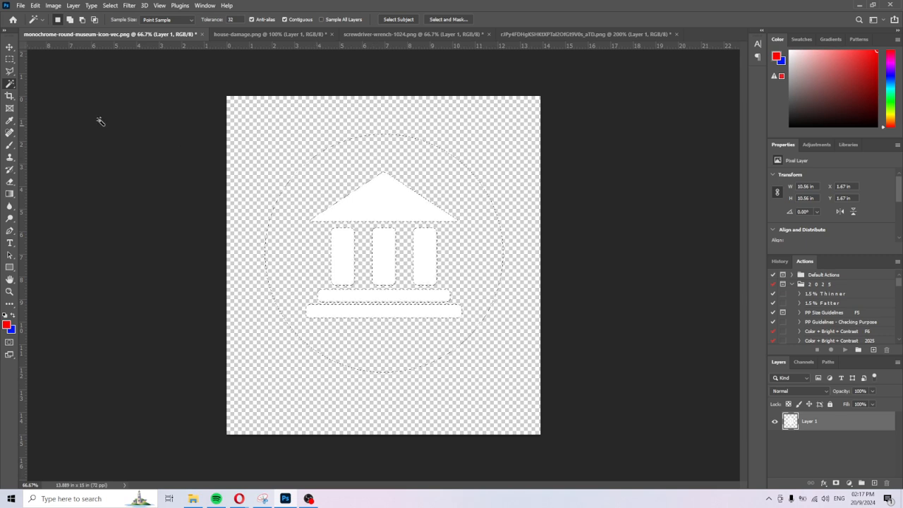
pyautogui.hotkey('ctrl', 'd')
# Lasso around the museum icon, undo a deletion of the icon, then invert the selection to clear leftover pixels outside it and deselect.
pyautogui.click(9, 71)
pyautogui.moveTo(357, 162)
pyautogui.mouseDown()
pyautogui.moveTo(297, 211)
pyautogui.moveTo(290, 312)
pyautogui.mouseUp()
pyautogui.moveTo(475, 325)
pyautogui.mouseDown()
pyautogui.moveTo(469, 224)
pyautogui.moveTo(452, 184)
pyautogui.moveTo(379, 157)
pyautogui.mouseUp()
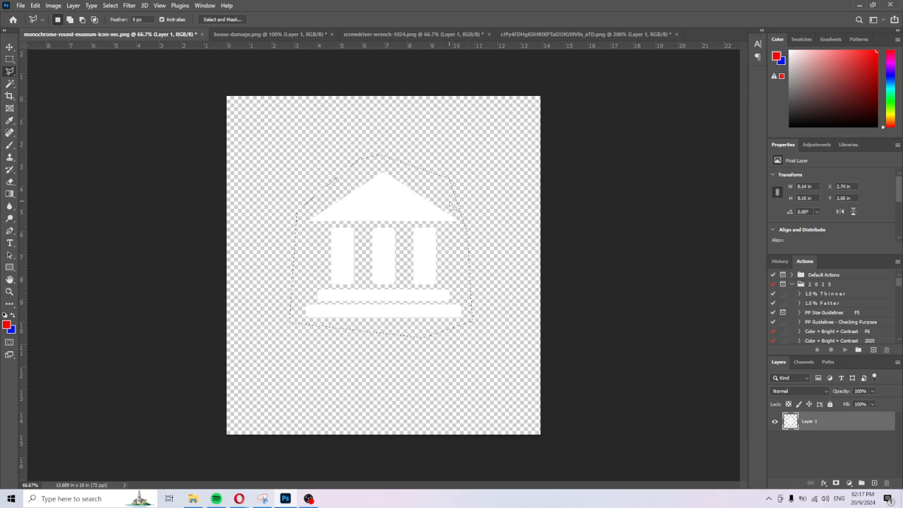
pyautogui.press('Delete')
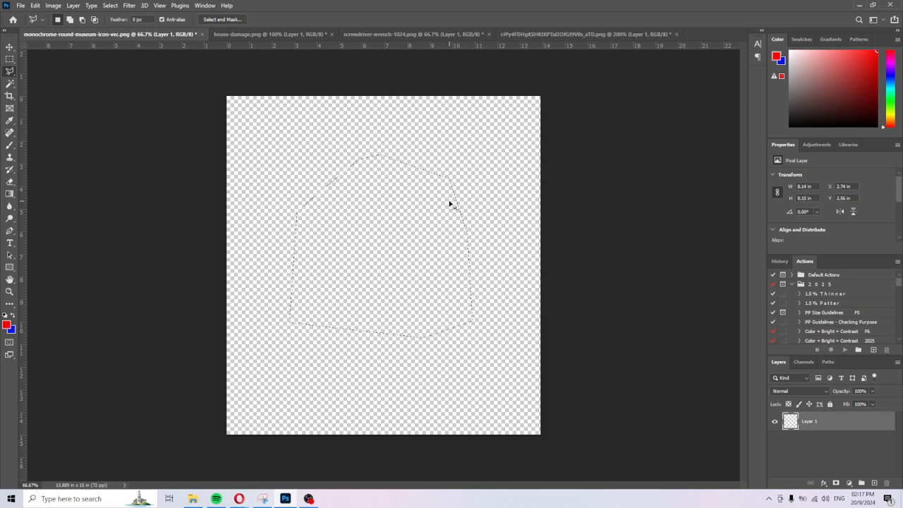
pyautogui.hotkey('ctrl', 'z')
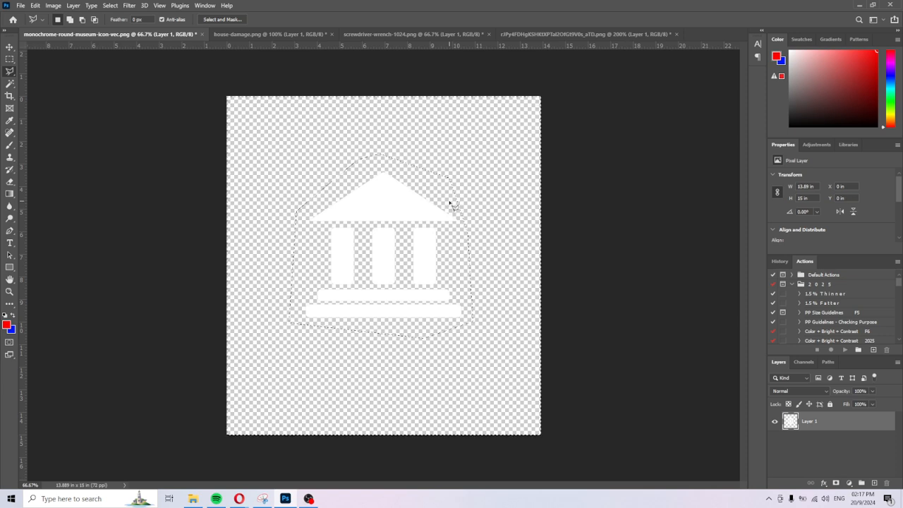
pyautogui.hotkey('ctrl', 'd')
# Add a white Inner Glow with 66% choke and 224 px size to the museum layer, leaving Inner Shadow off.
pyautogui.press('F2')
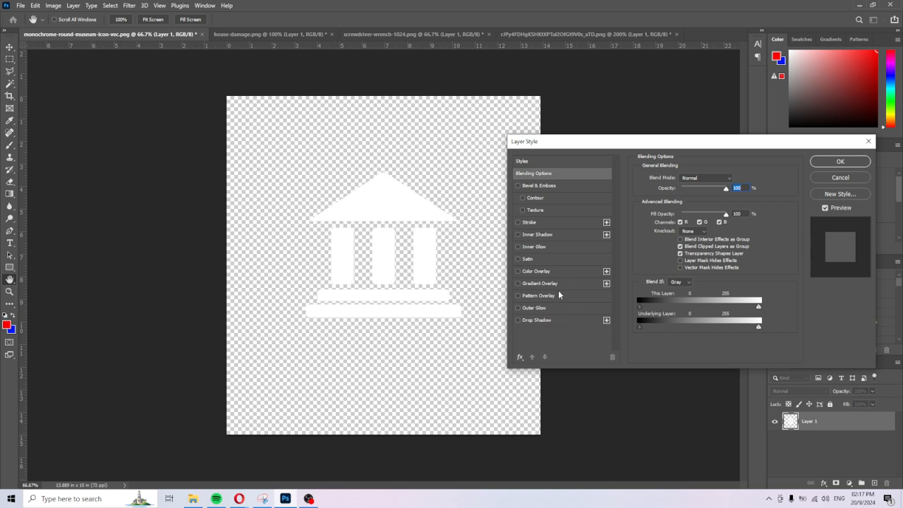
pyautogui.click(569, 236)
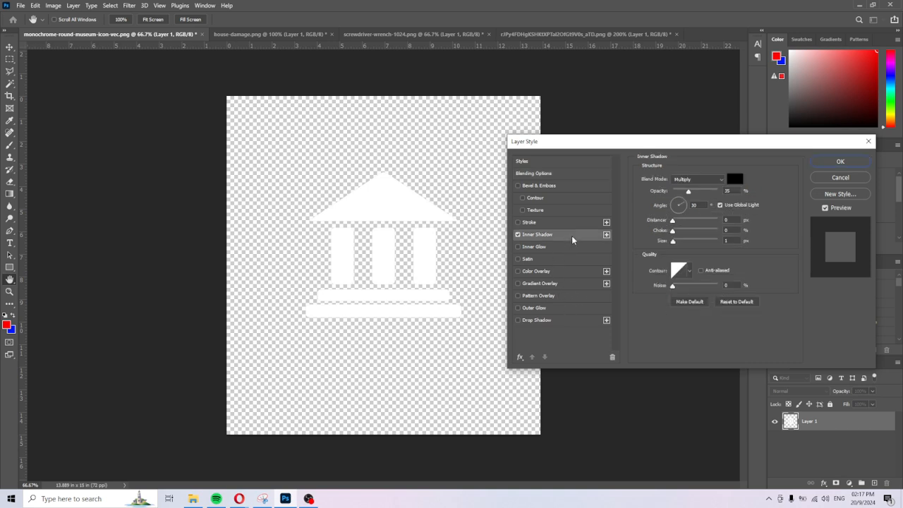
pyautogui.click(519, 236)
pyautogui.click(575, 247)
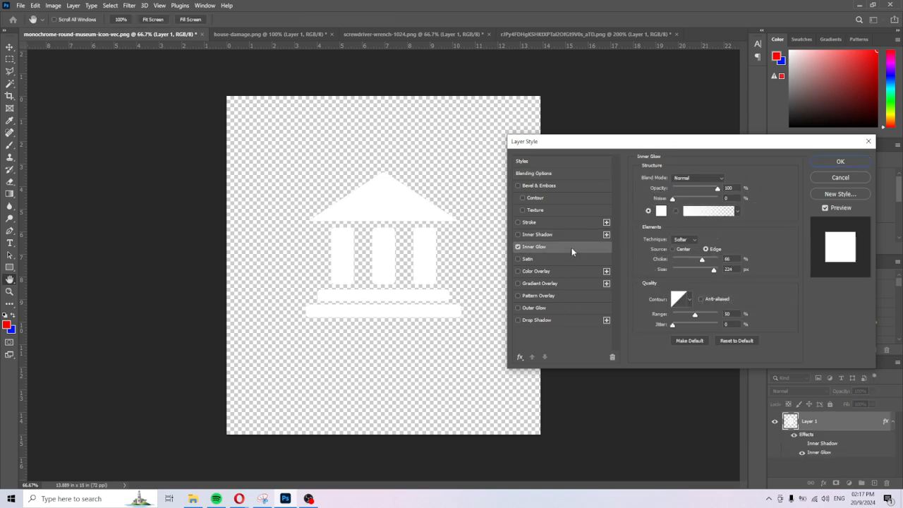
# Toggle the Inner Glow off and on to compare the museum icon's look, and apply the style with the glow enabled.
pyautogui.click(519, 247)
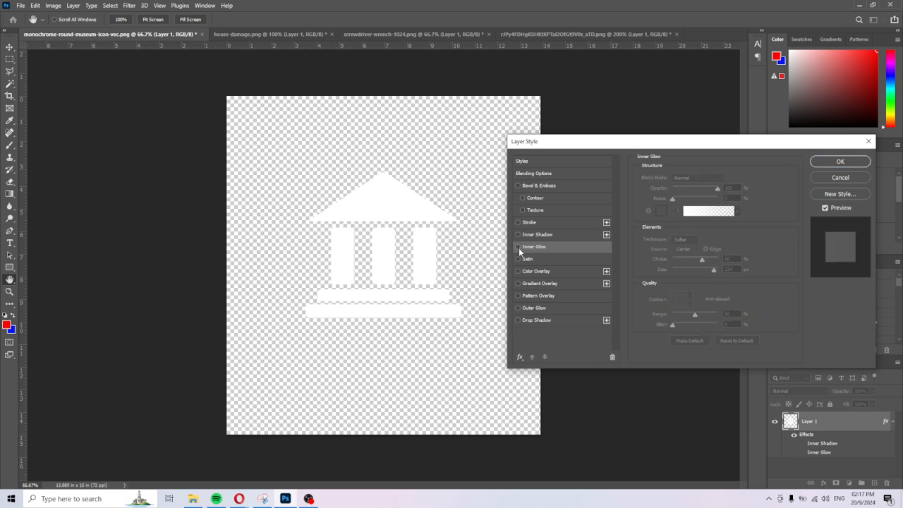
pyautogui.click(519, 247)
pyautogui.click(519, 247)
pyautogui.click(519, 247)
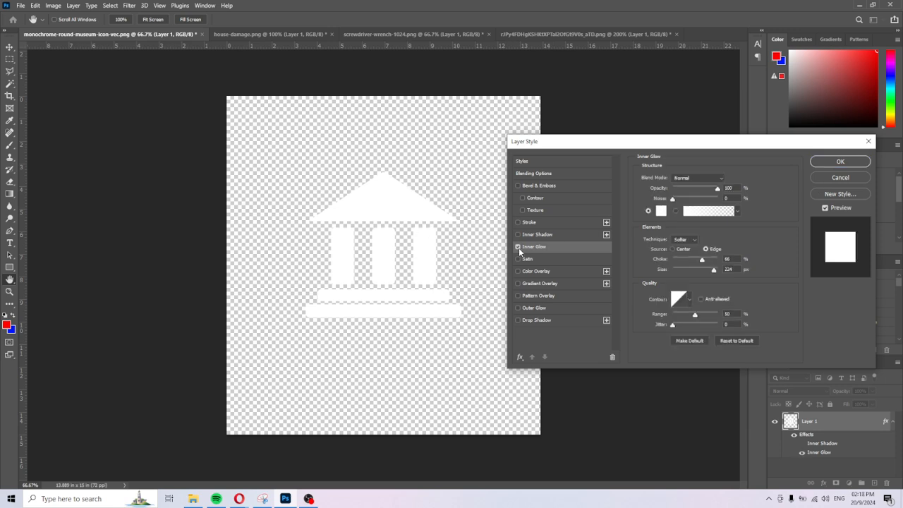
pyautogui.click(519, 247)
pyautogui.click(518, 247)
pyautogui.click(518, 247)
pyautogui.click(519, 247)
pyautogui.click(840, 162)
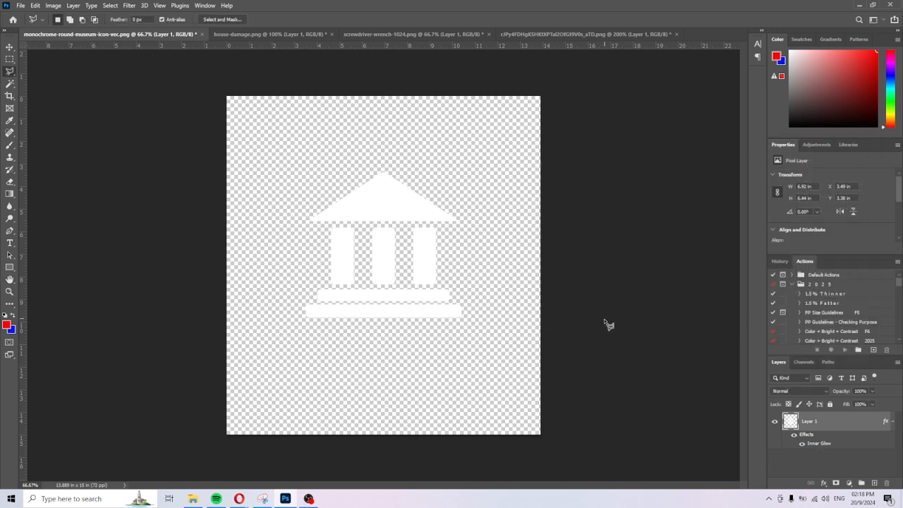